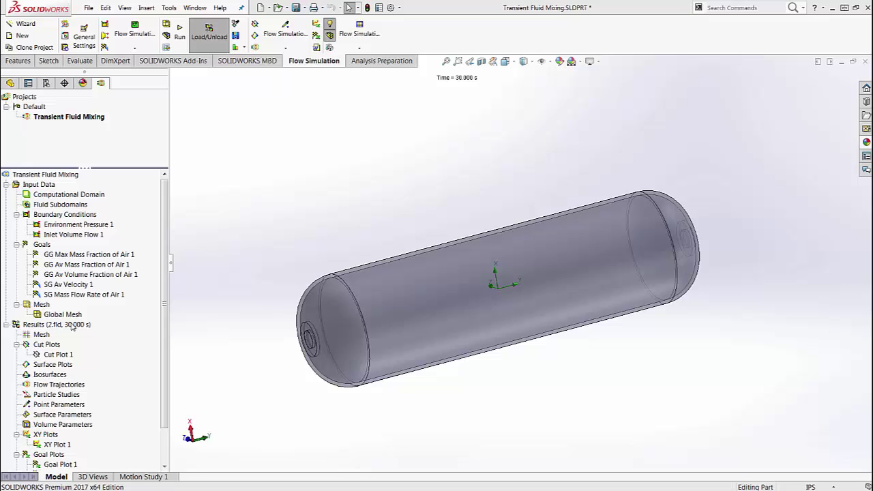
- Show Cut Plot 1's volume-fraction-of-air contours through the tank with its colour legend
{"action": "left_click", "coordinate": [68, 356]}
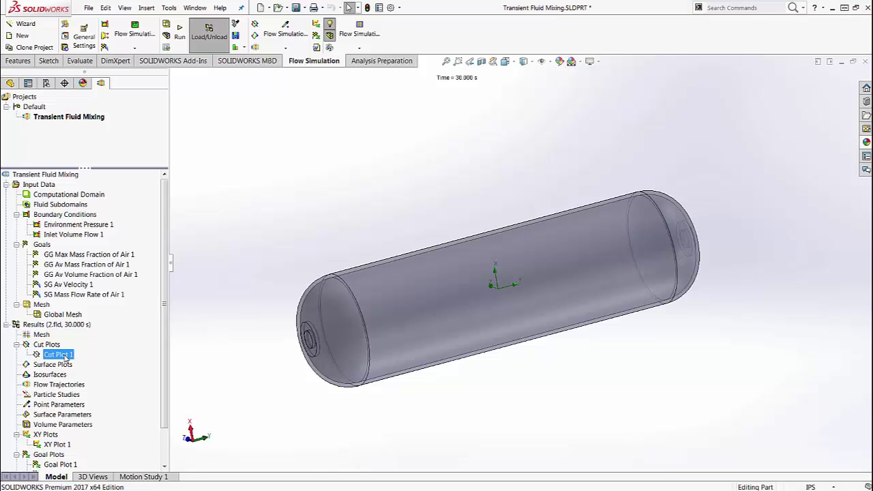
{"action": "right_click", "coordinate": [75, 356]}
{"action": "left_click", "coordinate": [88, 376]}
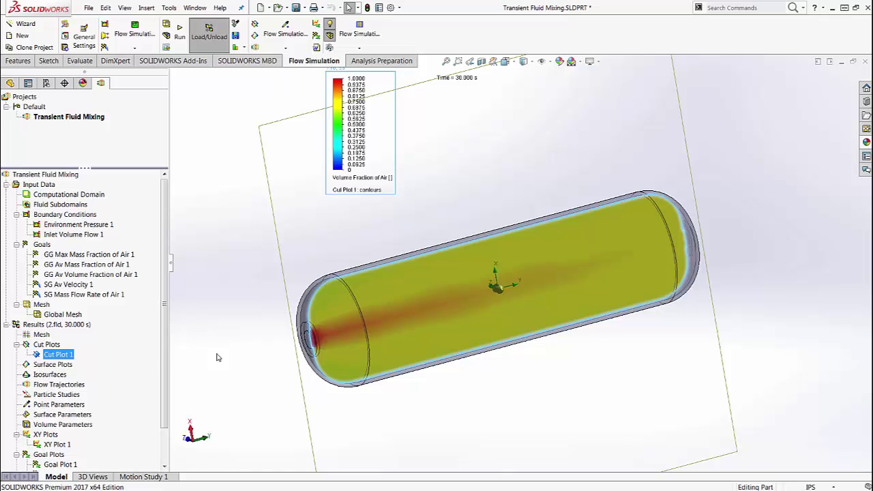
{"action": "right_click", "coordinate": [86, 327]}
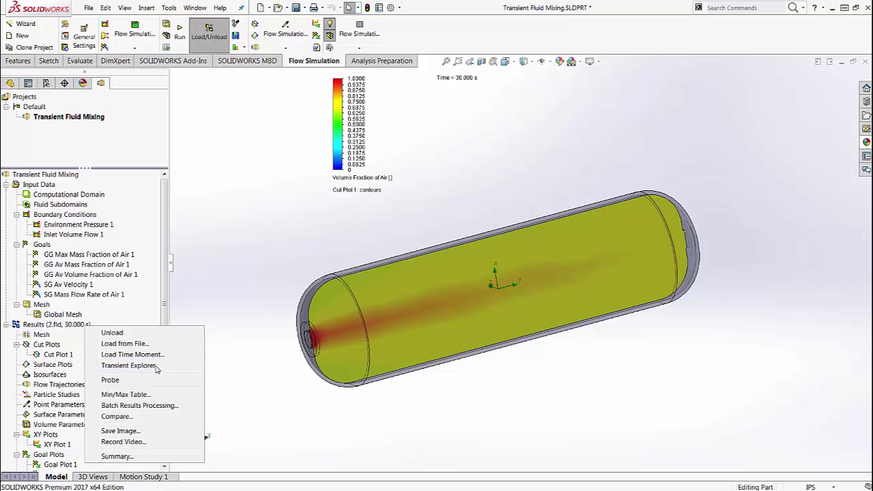
- Play the tank's air-fraction contours over time in the Transient Explorer, then pause
{"action": "left_click", "coordinate": [155, 366]}
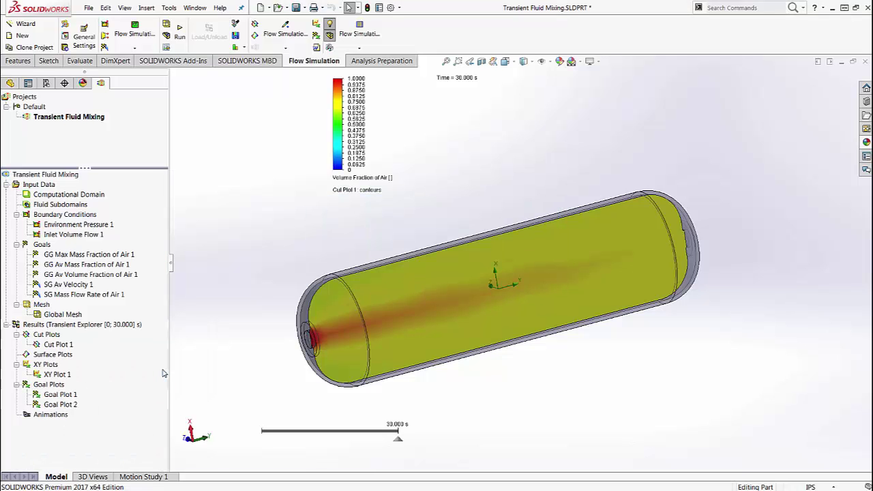
{"action": "mouse_move", "coordinate": [286, 431]}
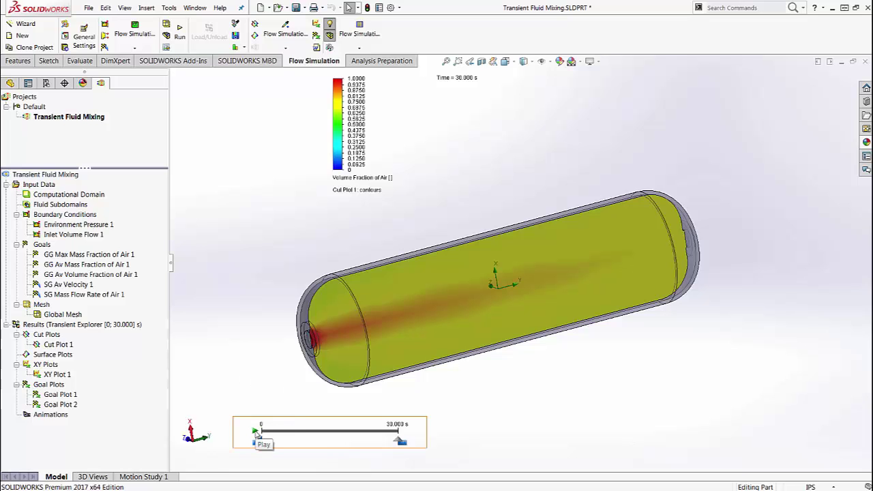
{"action": "left_click", "coordinate": [255, 431]}
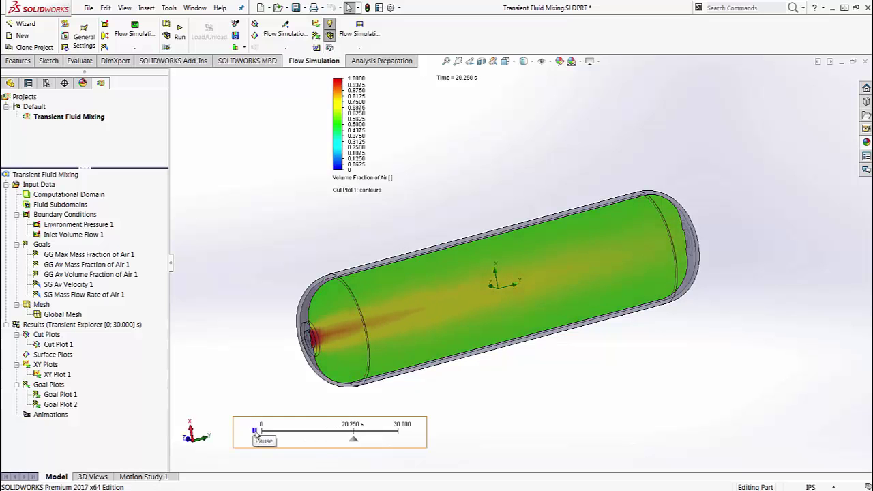
{"action": "left_click", "coordinate": [255, 430]}
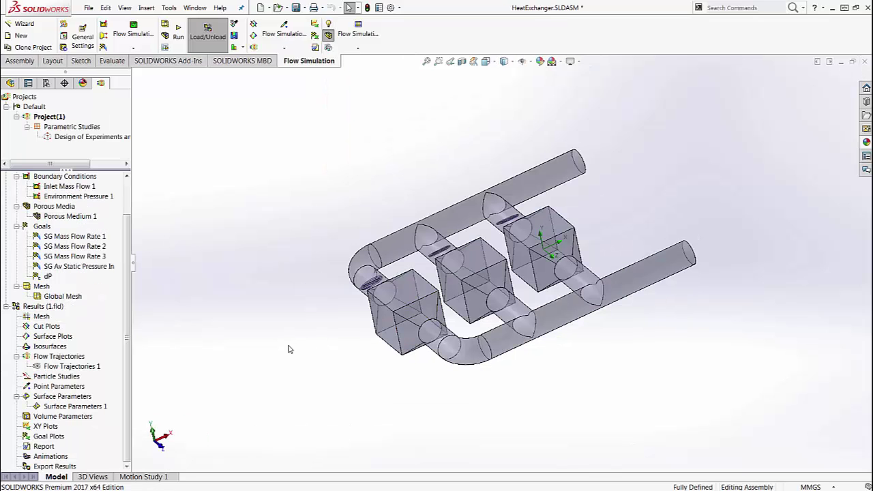
- Show and animate Flow Trajectories 1's velocity-coloured particles, zooming in on the heat exchanger
{"action": "right_click", "coordinate": [85, 368]}
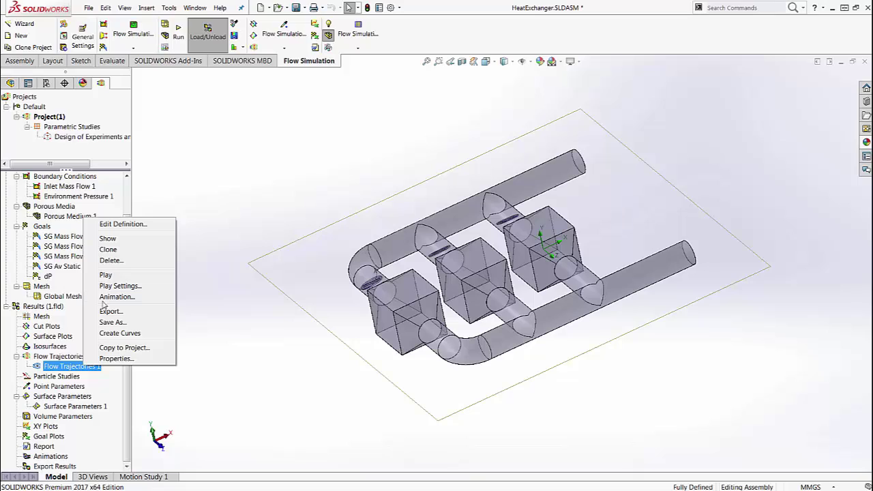
{"action": "left_click", "coordinate": [108, 239]}
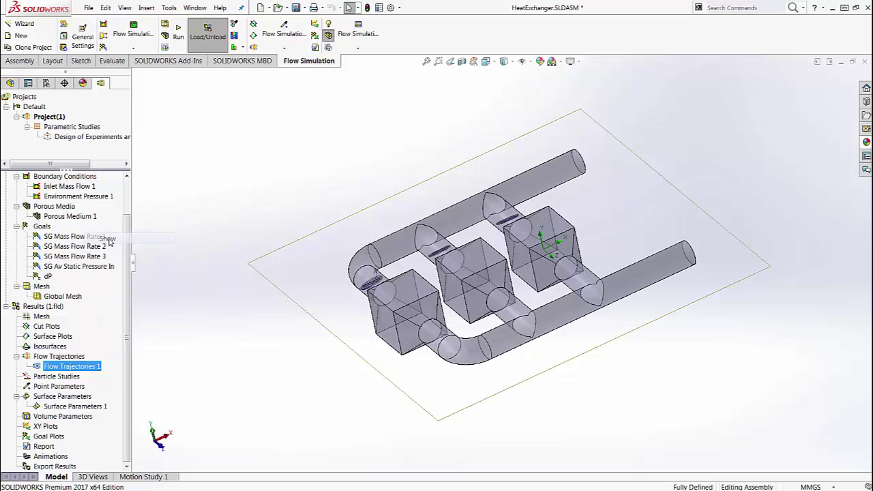
{"action": "right_click", "coordinate": [87, 375]}
{"action": "left_click", "coordinate": [123, 276]}
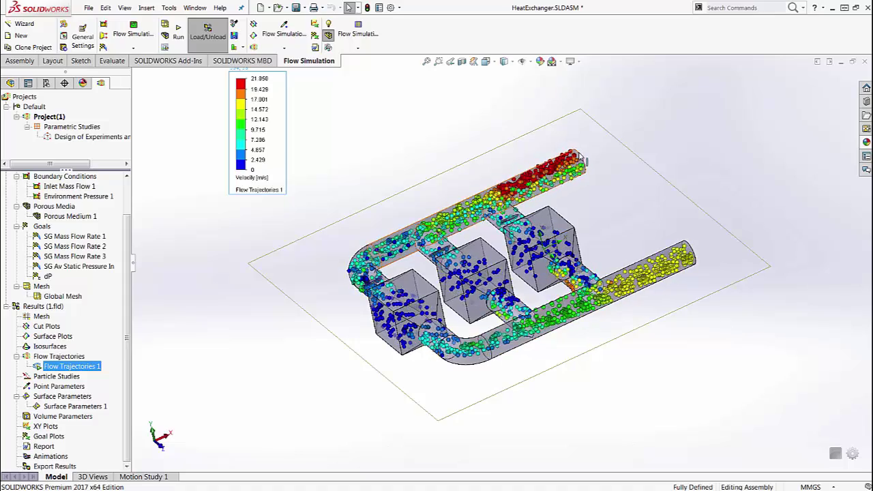
{"action": "scroll", "coordinate": [583, 158], "scroll_direction": "down", "scroll_amount": 6}
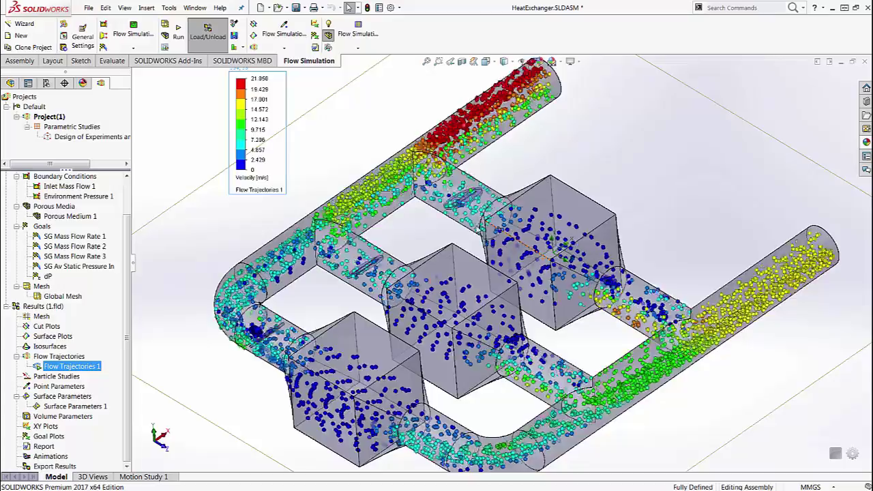
{"action": "scroll", "coordinate": [356, 323], "scroll_direction": "down", "scroll_amount": 3}
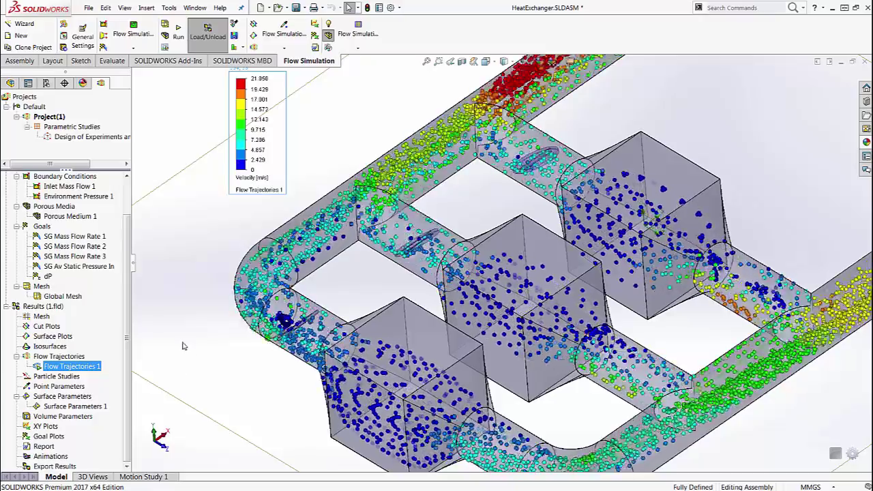
- Open the Design of Experiments study and review its Output Parameters and Scenario tables
{"action": "right_click", "coordinate": [97, 137]}
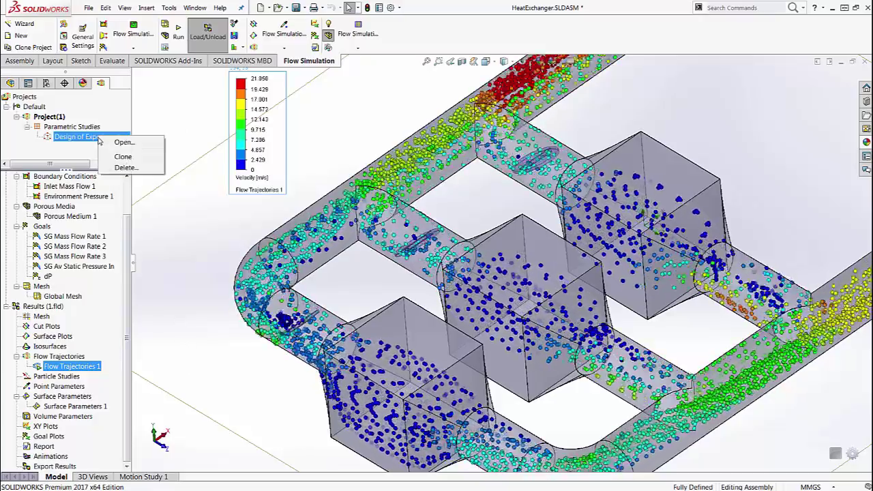
{"action": "left_click", "coordinate": [118, 142]}
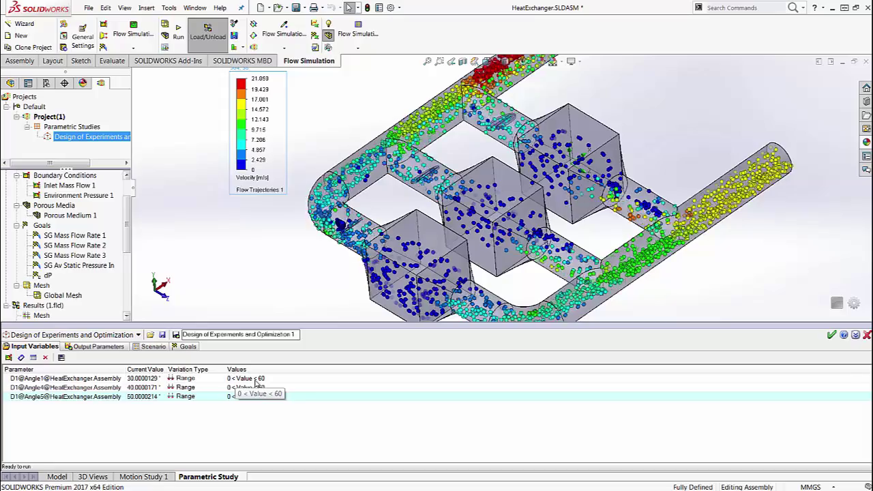
{"action": "left_click", "coordinate": [110, 349]}
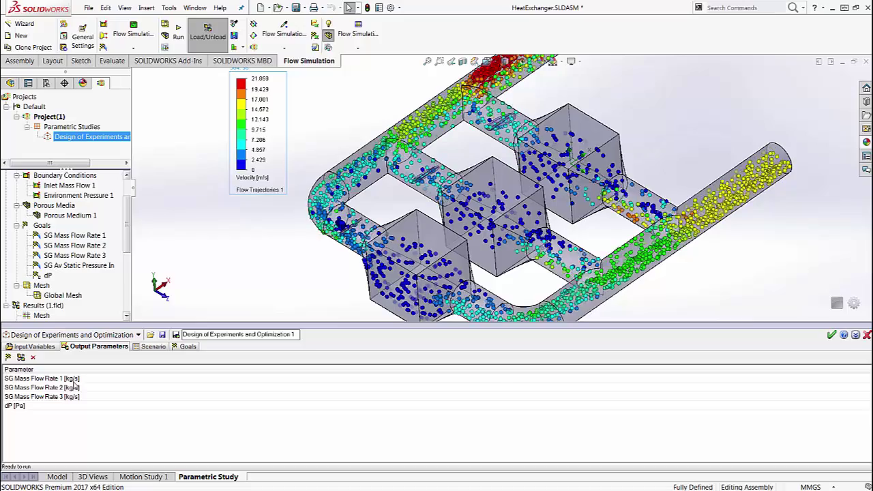
{"action": "left_click", "coordinate": [155, 347]}
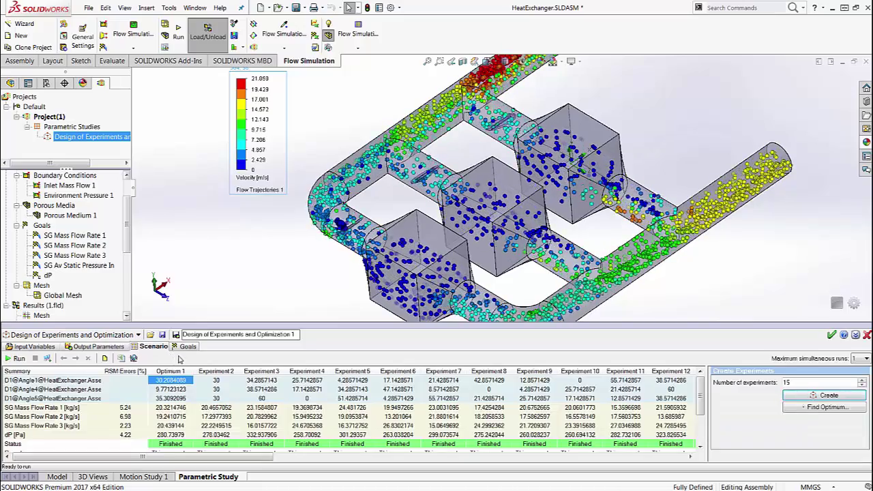
{"action": "left_click_drag", "start_coordinate": [245, 456], "coordinate": [687, 462]}
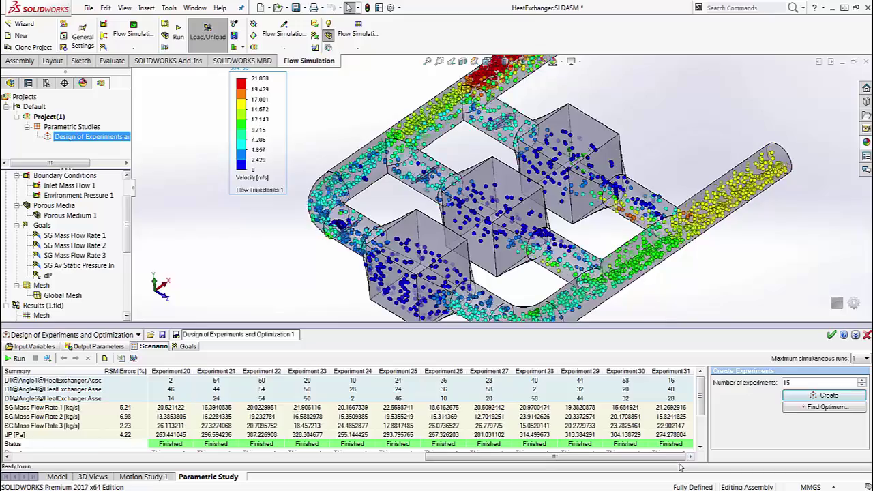
{"action": "left_click_drag", "start_coordinate": [672, 462], "coordinate": [259, 459]}
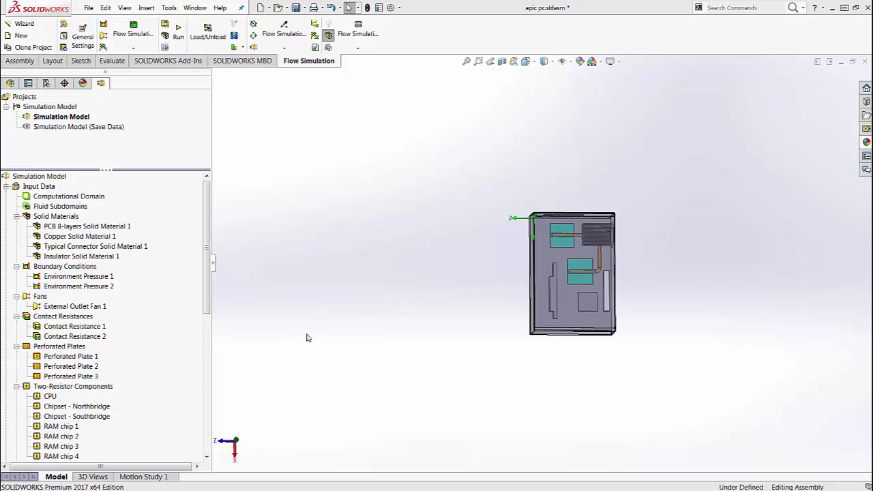
- Select sodimm<1> in the FeatureManager tree and open it as a separate subassembly
{"action": "left_click_drag", "start_coordinate": [211, 263], "coordinate": [230, 263]}
{"action": "left_click_drag", "start_coordinate": [226, 276], "coordinate": [224, 403]}
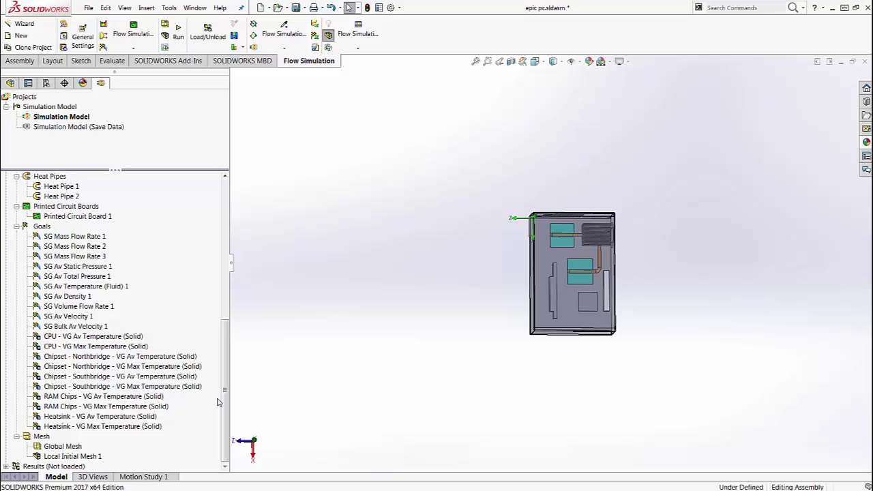
{"action": "left_click", "coordinate": [11, 83]}
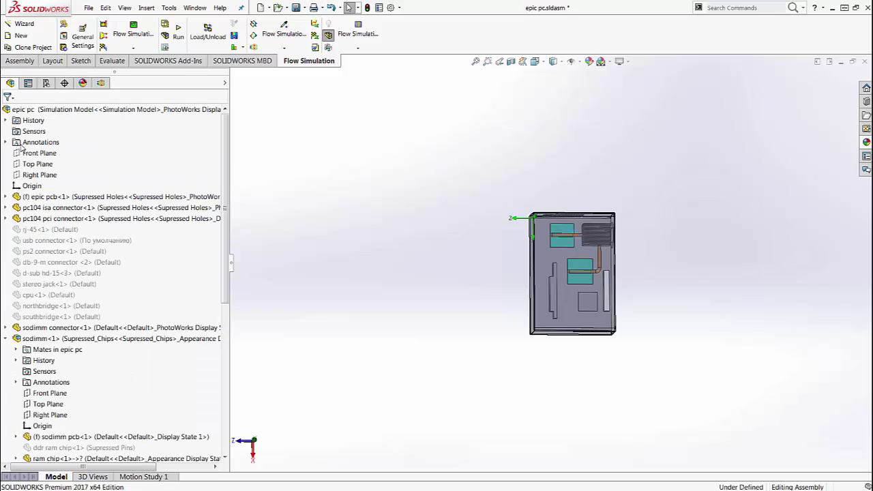
{"action": "left_click", "coordinate": [109, 339]}
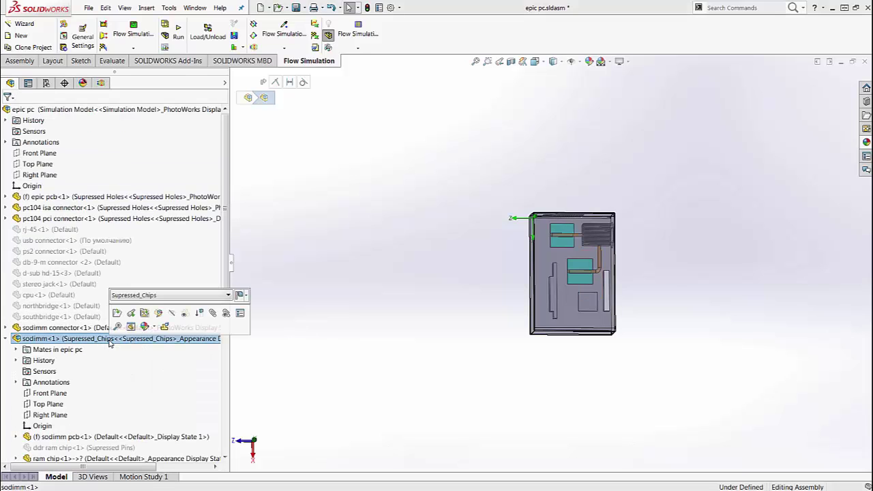
{"action": "middle_click_drag", "start_coordinate": [314, 307], "coordinate": [340, 291]}
{"action": "scroll", "coordinate": [545, 271], "scroll_direction": "down", "scroll_amount": 3}
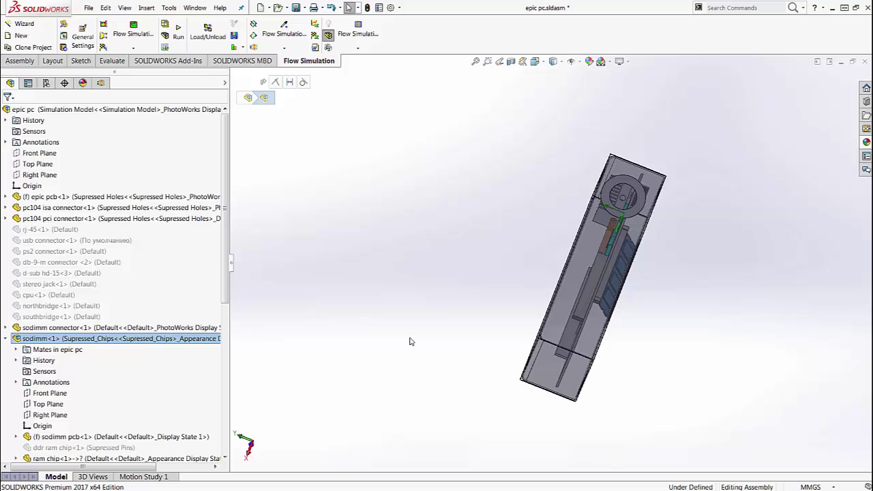
{"action": "left_click", "coordinate": [171, 341]}
{"action": "left_click", "coordinate": [172, 312]}
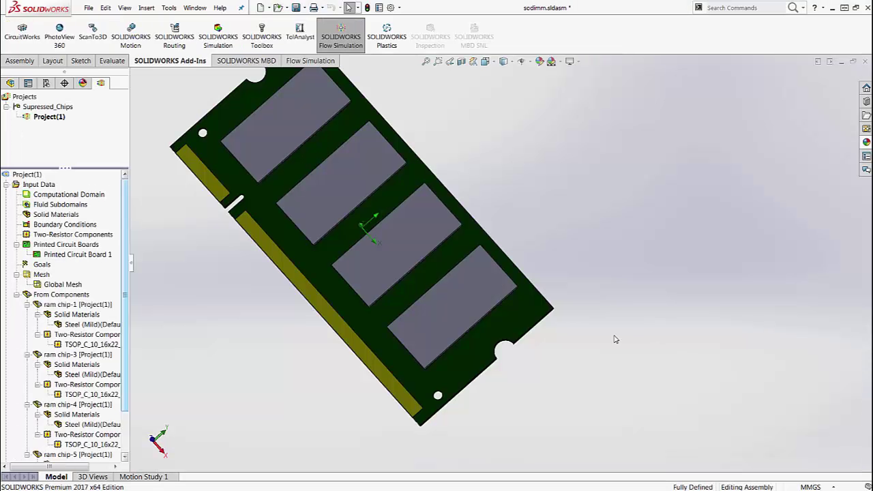
- Zoom out and orbit around the sodimm computational domain, then return to epic pc.sldasm
{"action": "scroll", "coordinate": [528, 317], "scroll_direction": "up", "scroll_amount": 6}
{"action": "middle_click_drag", "start_coordinate": [522, 321], "coordinate": [526, 260]}
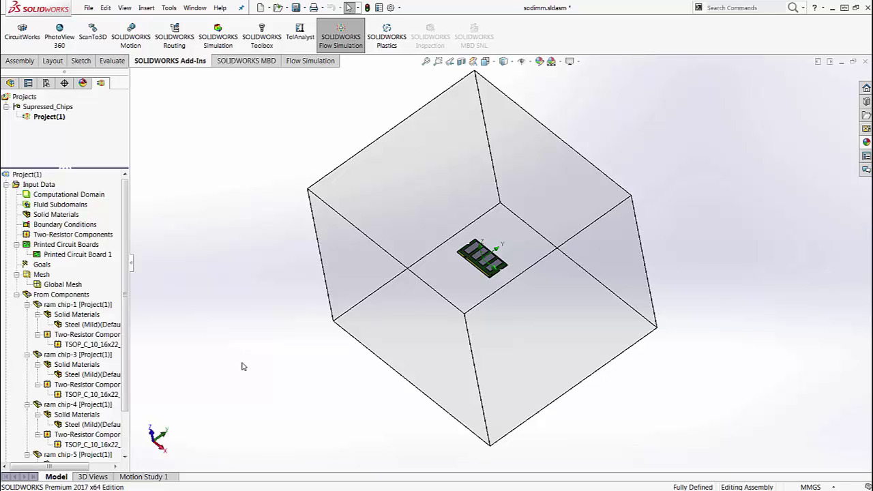
{"action": "key", "text": "ctrl+Tab"}
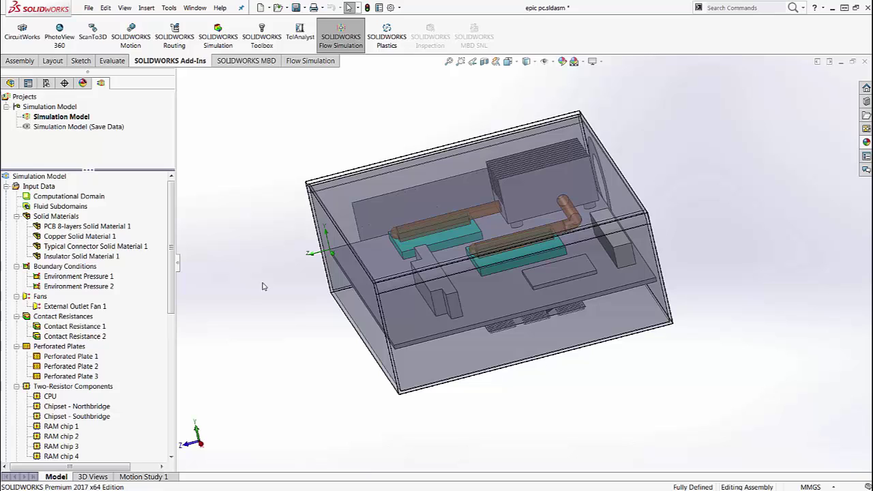
- Enable From Components in the Simulation Model's Customize Tree checklist
{"action": "right_click", "coordinate": [54, 179]}
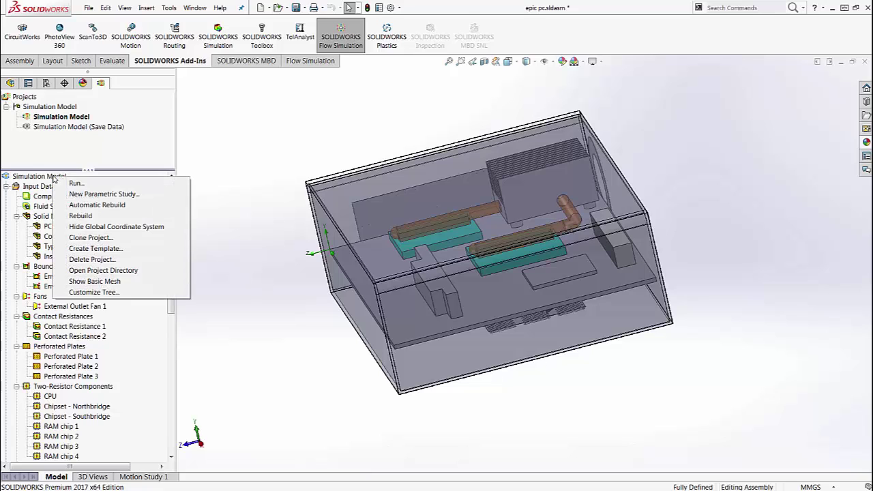
{"action": "left_click", "coordinate": [94, 292]}
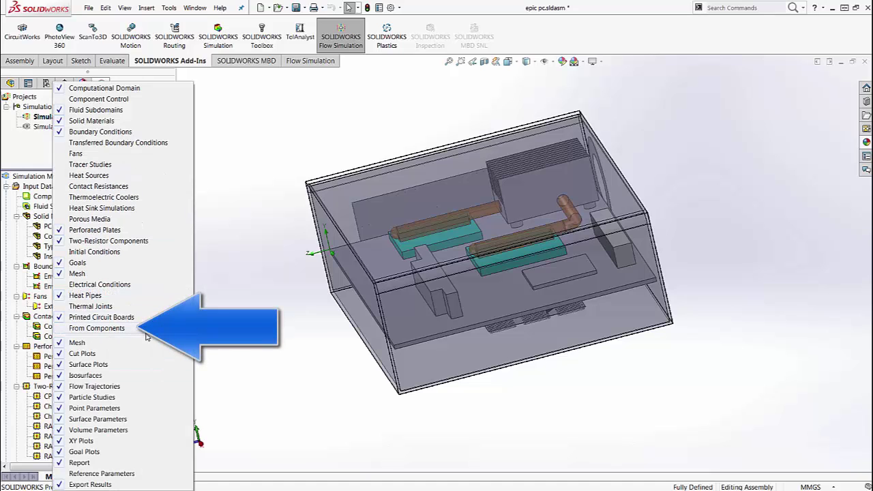
{"action": "left_click", "coordinate": [111, 330]}
{"action": "left_click_drag", "start_coordinate": [169, 305], "coordinate": [174, 466]}
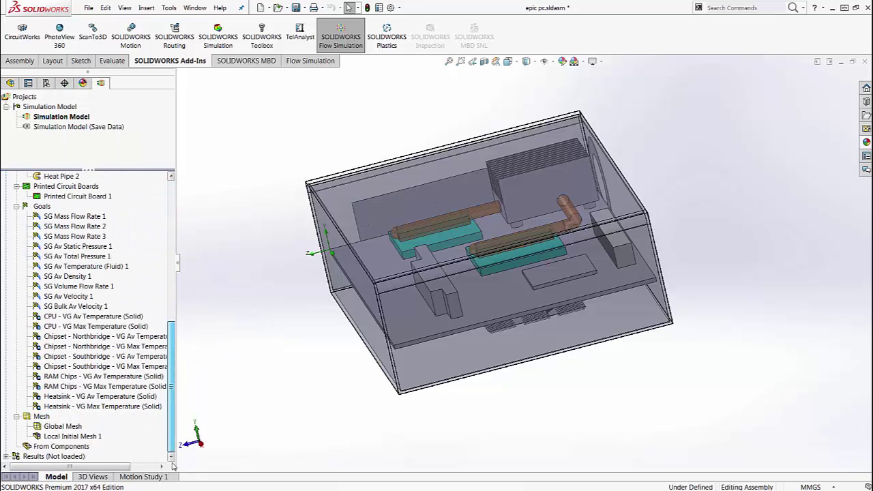
- Activate the Simulation Model (Save Data) project and scroll down to its From Components entries
{"action": "right_click", "coordinate": [52, 447]}
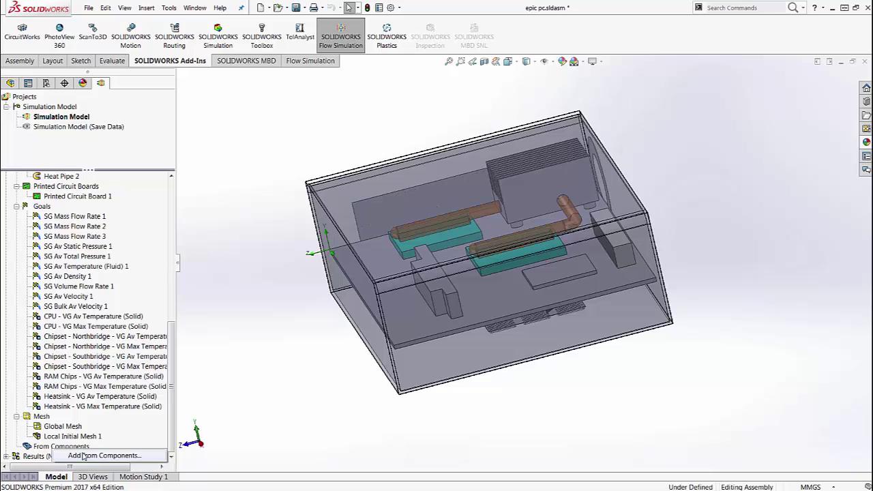
{"action": "left_click", "coordinate": [239, 343]}
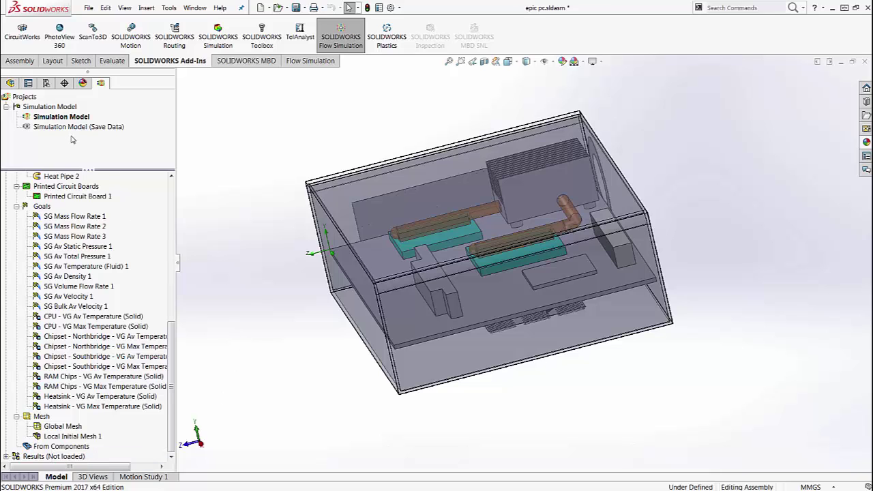
{"action": "double_click", "coordinate": [76, 127]}
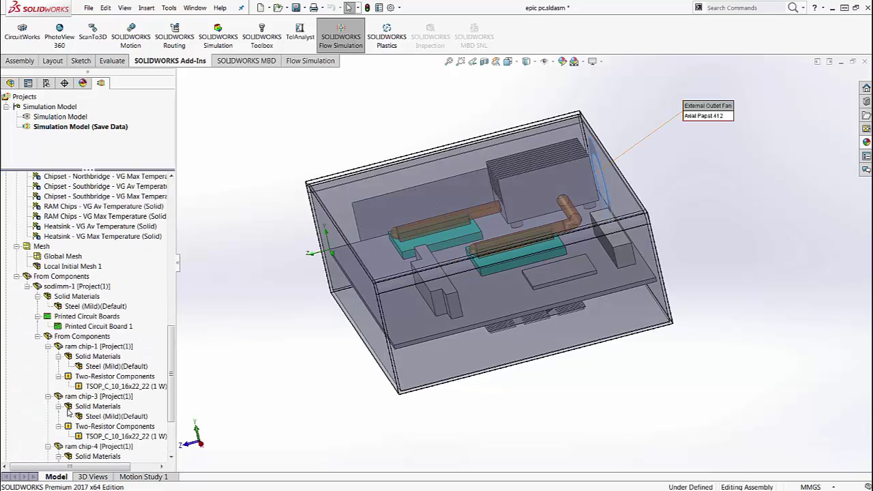
{"action": "scroll", "coordinate": [68, 410], "scroll_direction": "down", "scroll_amount": 1}
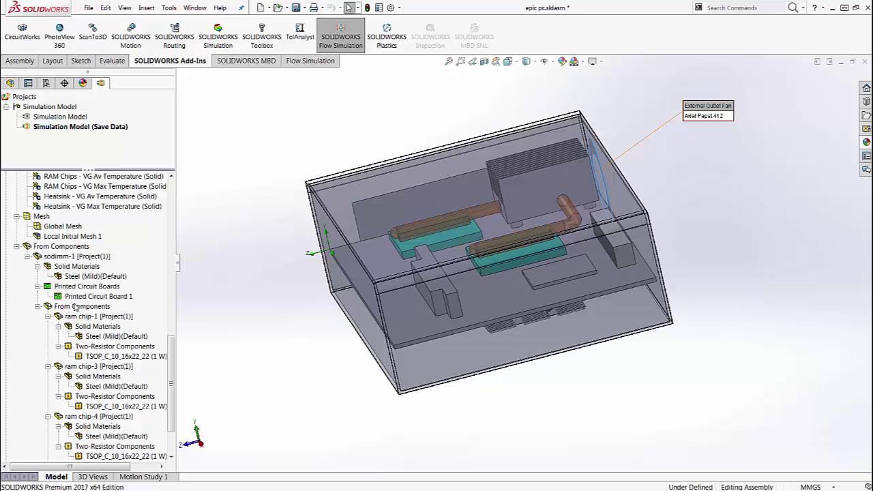
{"action": "scroll", "coordinate": [77, 306], "scroll_direction": "down", "scroll_amount": 1}
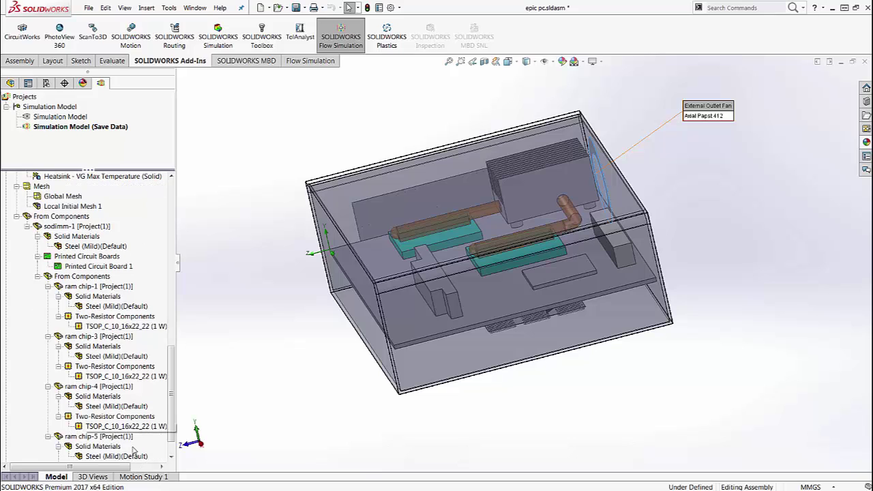
{"action": "scroll", "coordinate": [56, 438], "scroll_direction": "down", "scroll_amount": 1}
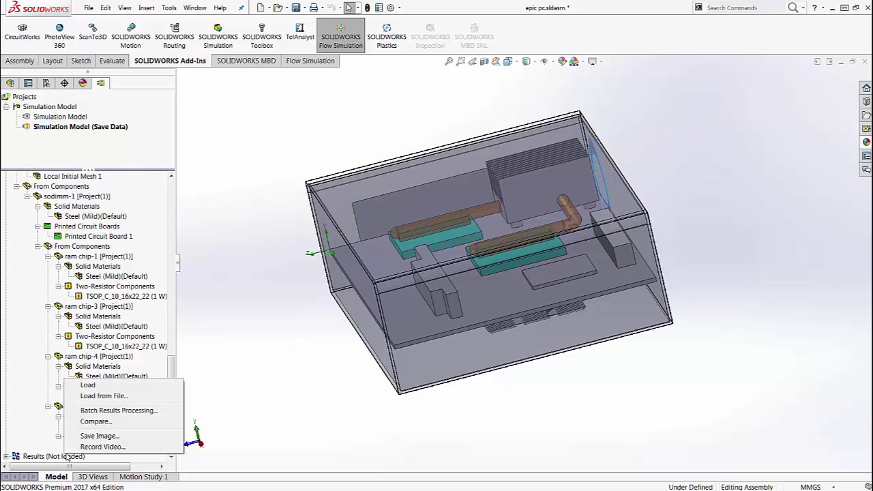
- Load the 5.fld results and expand the Results list
{"action": "right_click", "coordinate": [65, 457]}
{"action": "left_click", "coordinate": [87, 386]}
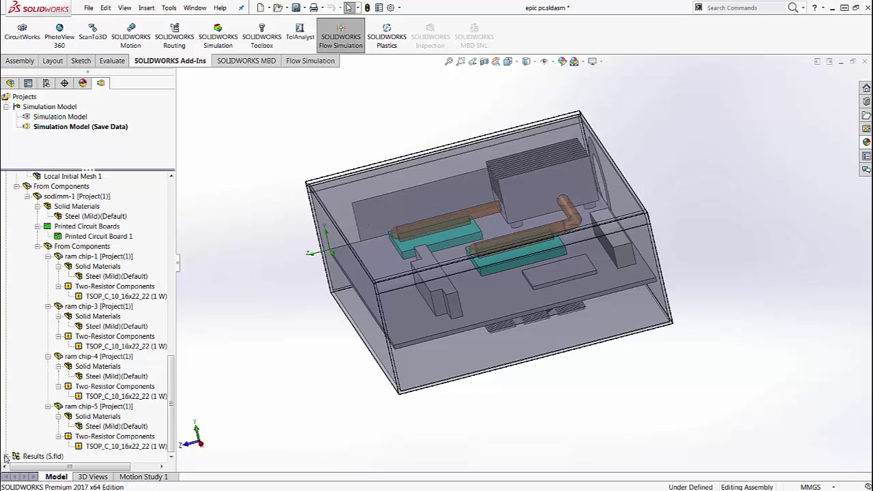
{"action": "left_click", "coordinate": [6, 456]}
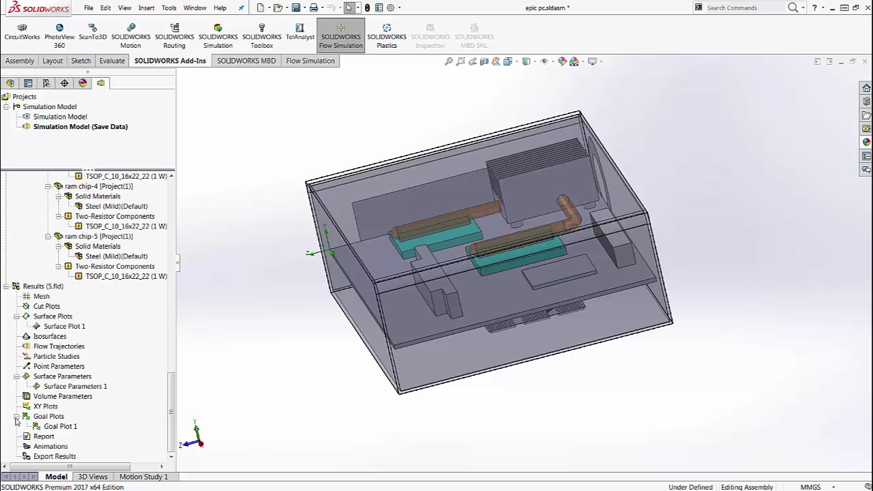
- Show Surface Plot 1's temperature colours on the heatsink and chips
{"action": "right_click", "coordinate": [68, 327]}
{"action": "left_click", "coordinate": [91, 344]}
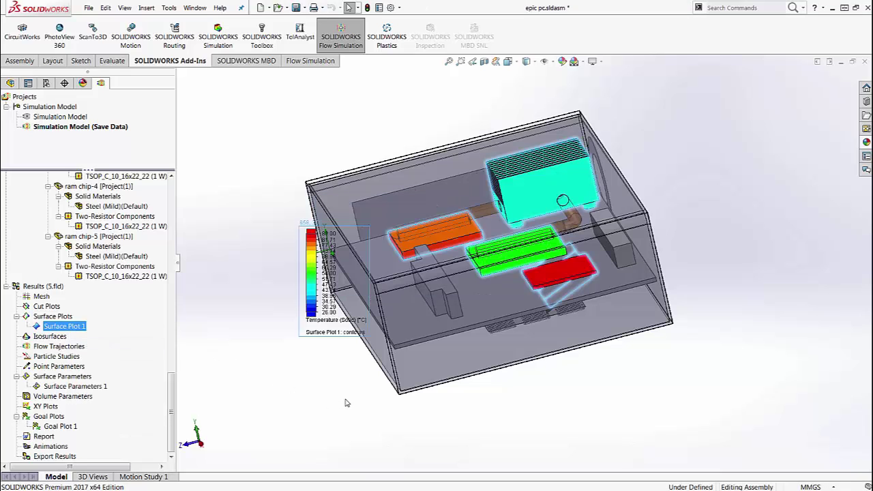
{"action": "left_click", "coordinate": [142, 407]}
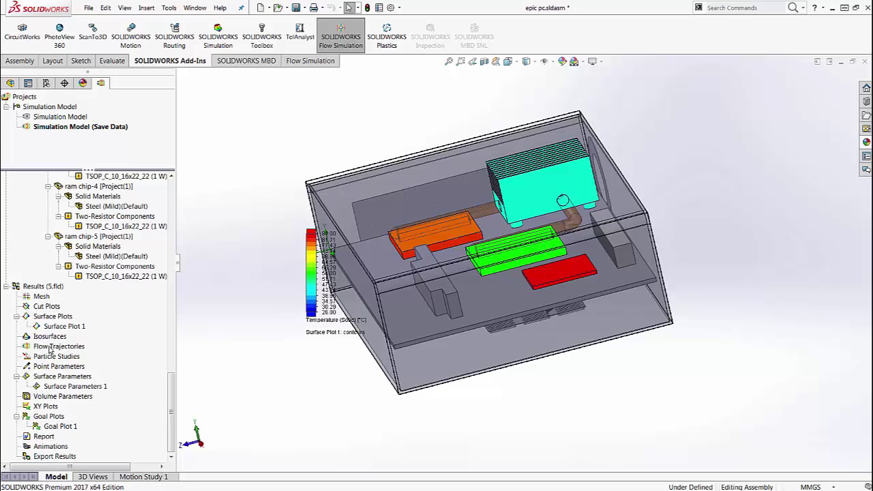
- Insert a flow trajectory plot seeded from Top Plane with 120 points drawn as spheres
{"action": "right_click", "coordinate": [67, 351]}
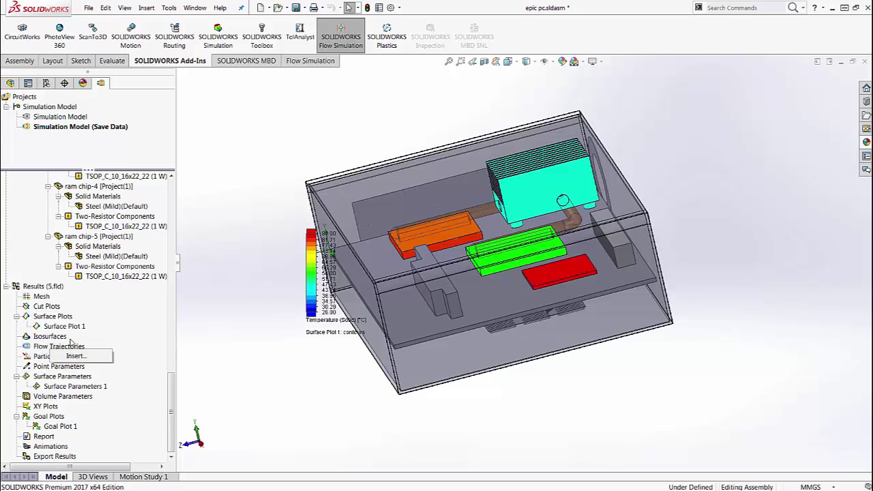
{"action": "left_click", "coordinate": [75, 356]}
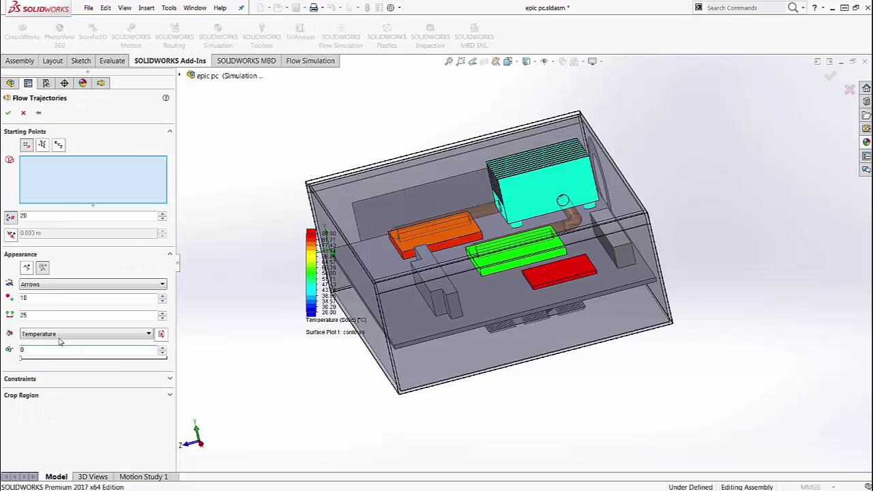
{"action": "left_click", "coordinate": [184, 76]}
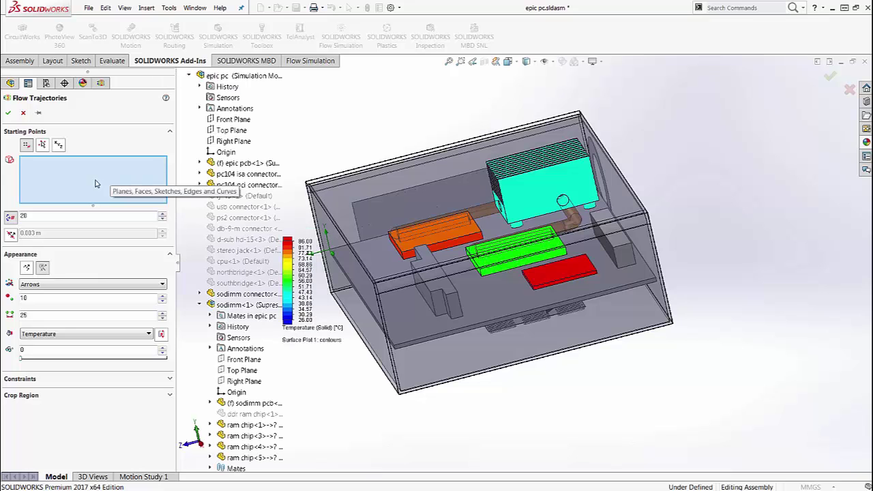
{"action": "left_click", "coordinate": [231, 130]}
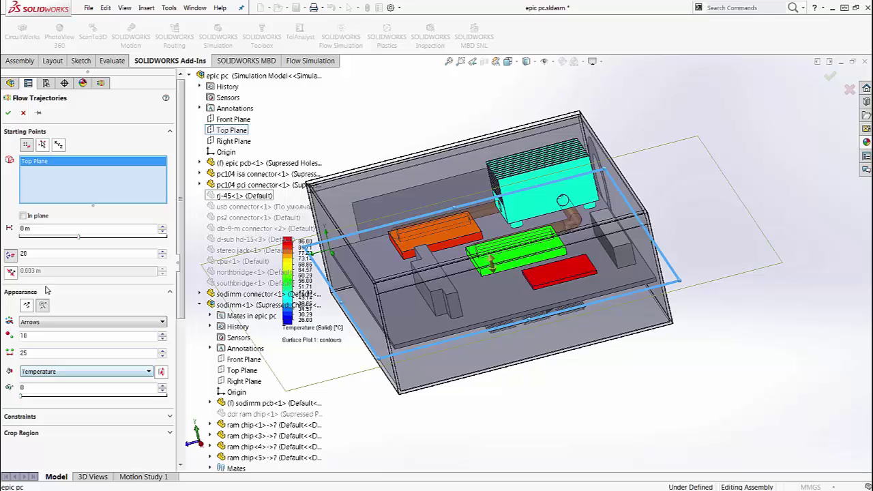
{"action": "left_click", "coordinate": [34, 322]}
{"action": "left_click", "coordinate": [30, 339]}
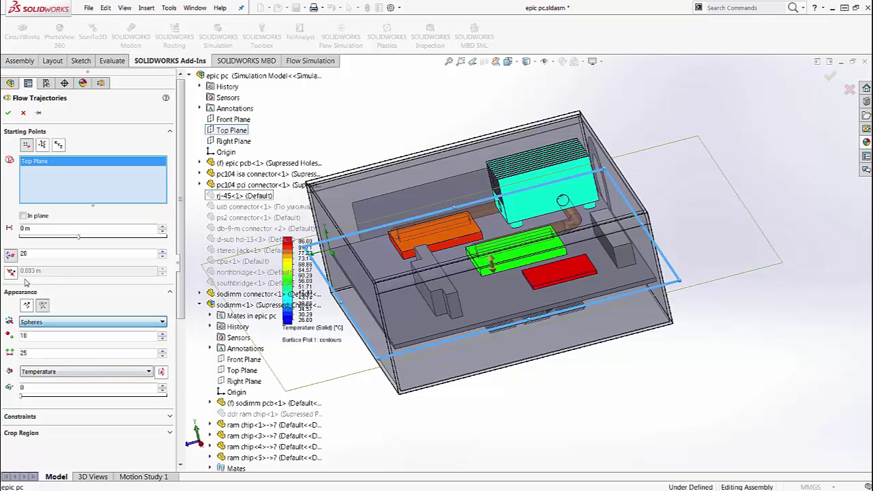
{"action": "left_click", "coordinate": [27, 254]}
{"action": "type", "text": "120"}
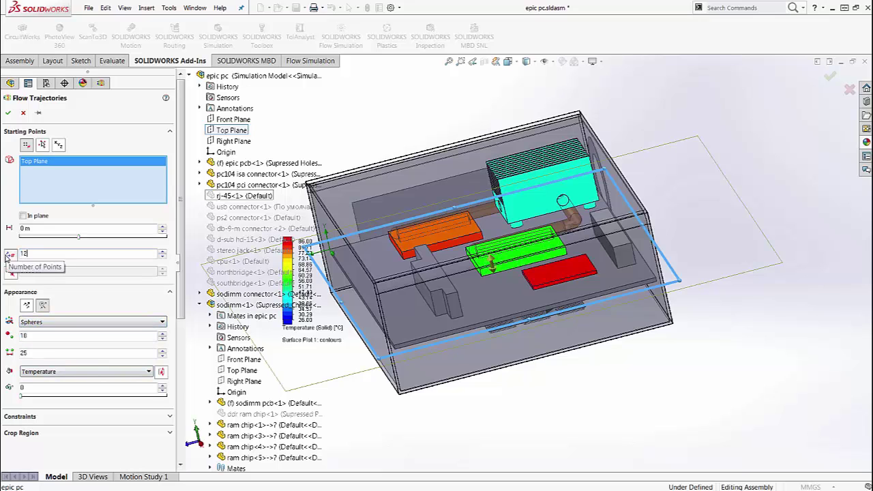
{"action": "left_click", "coordinate": [7, 114]}
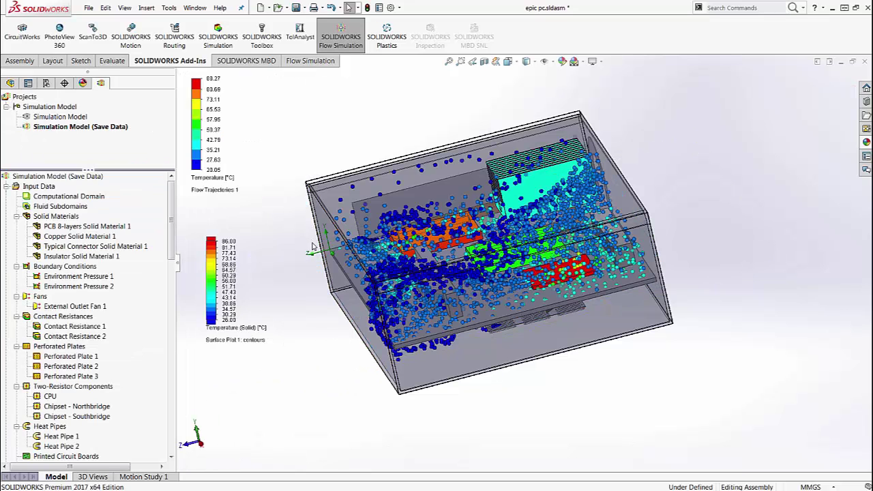
- Play the temperature-coloured sphere animation of Flow Trajectories 1 with the whole PC enclosure in view
{"action": "middle_click_drag", "start_coordinate": [327, 262], "coordinate": [311, 341]}
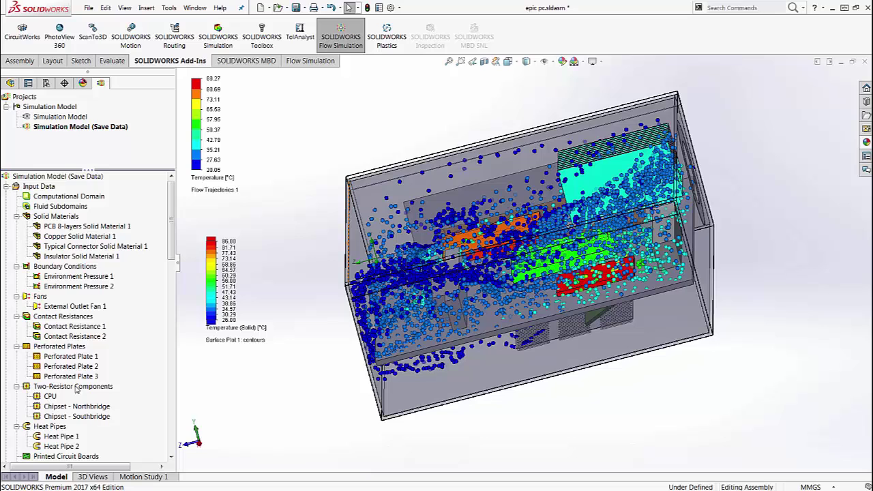
{"action": "left_click", "coordinate": [5, 186]}
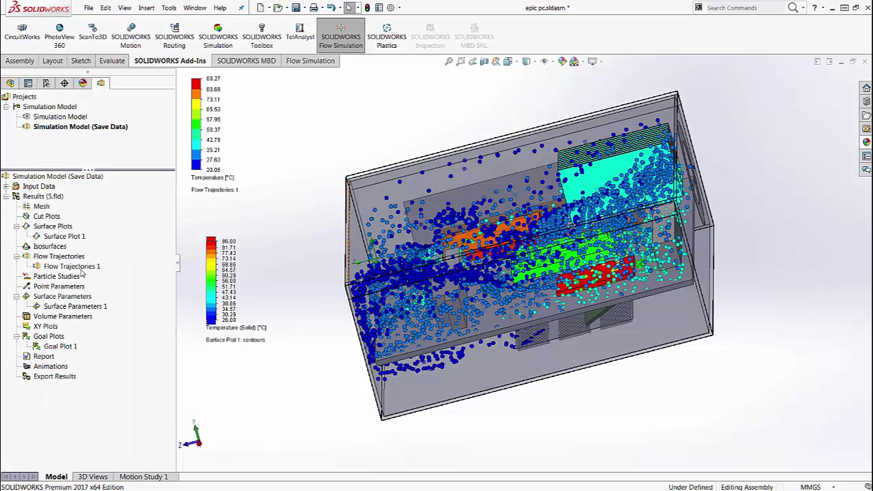
{"action": "right_click", "coordinate": [82, 268]}
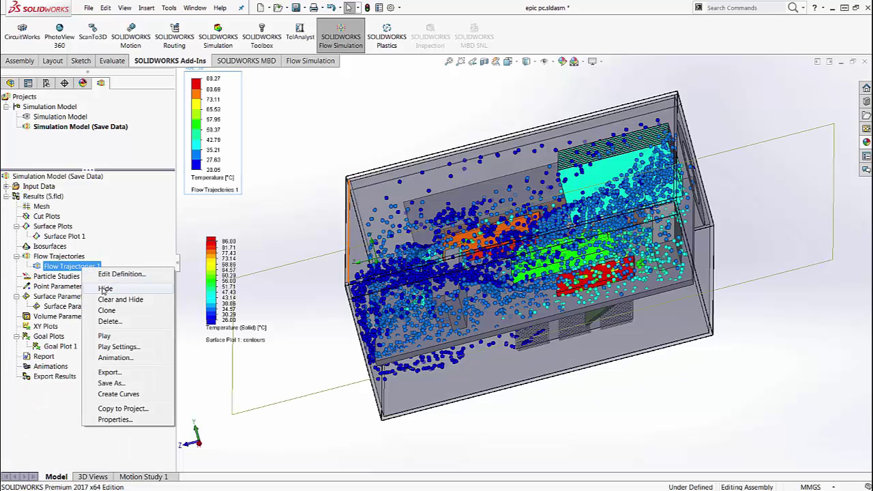
{"action": "left_click", "coordinate": [104, 336]}
{"action": "key", "text": "f"}
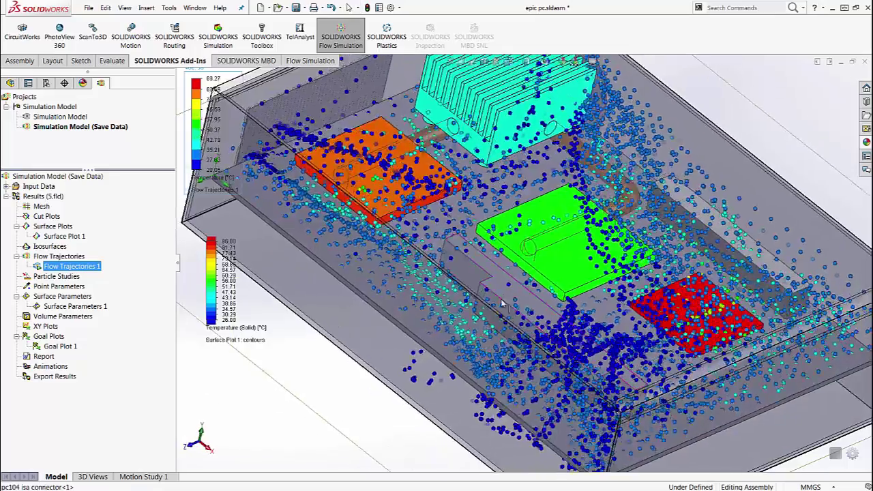